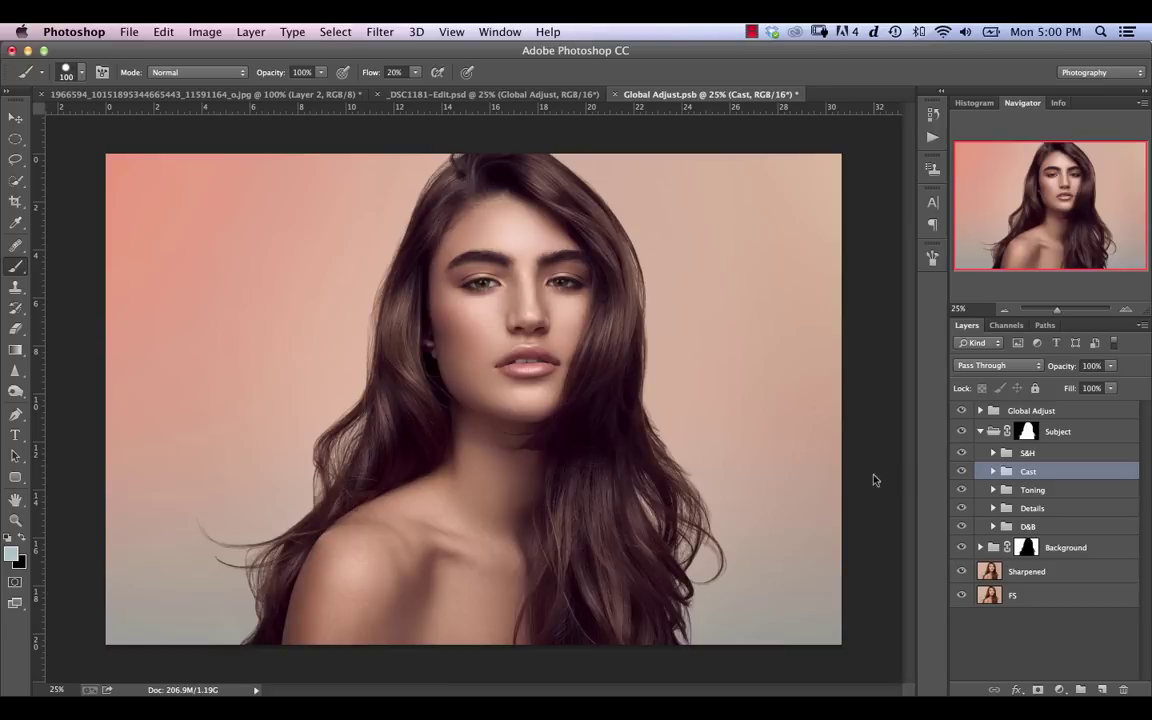
Hide the Cast group and add a Color Balance adjustment layer
click(962, 474)
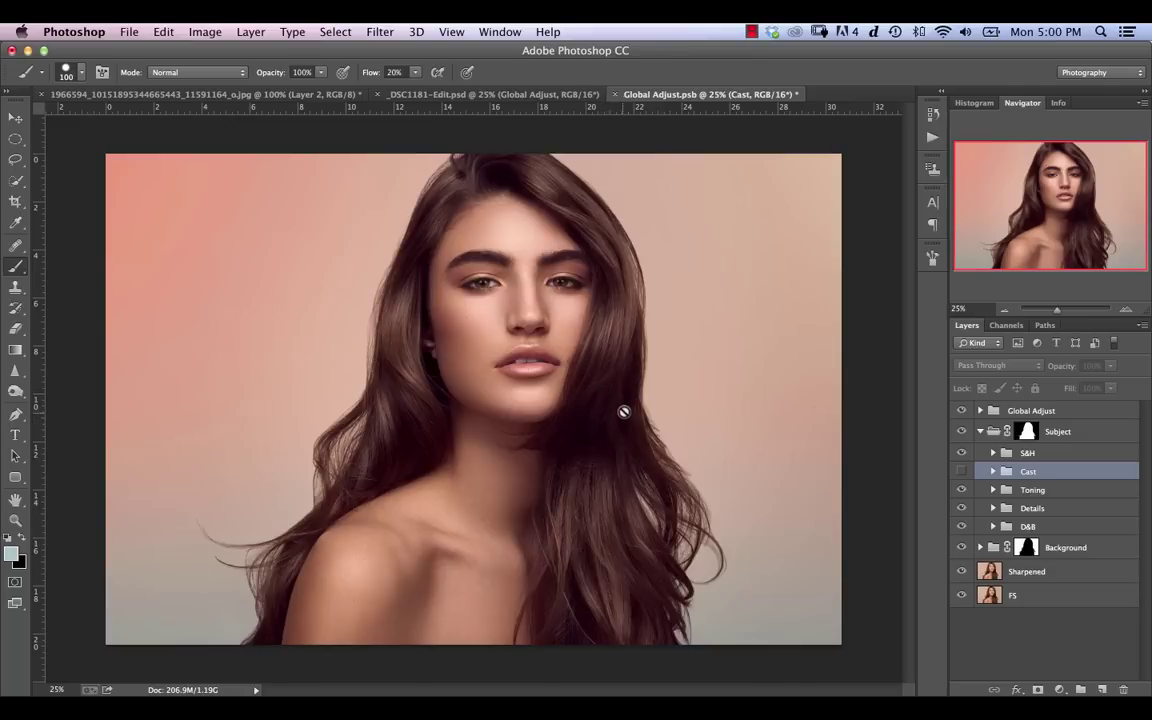
click(1059, 690)
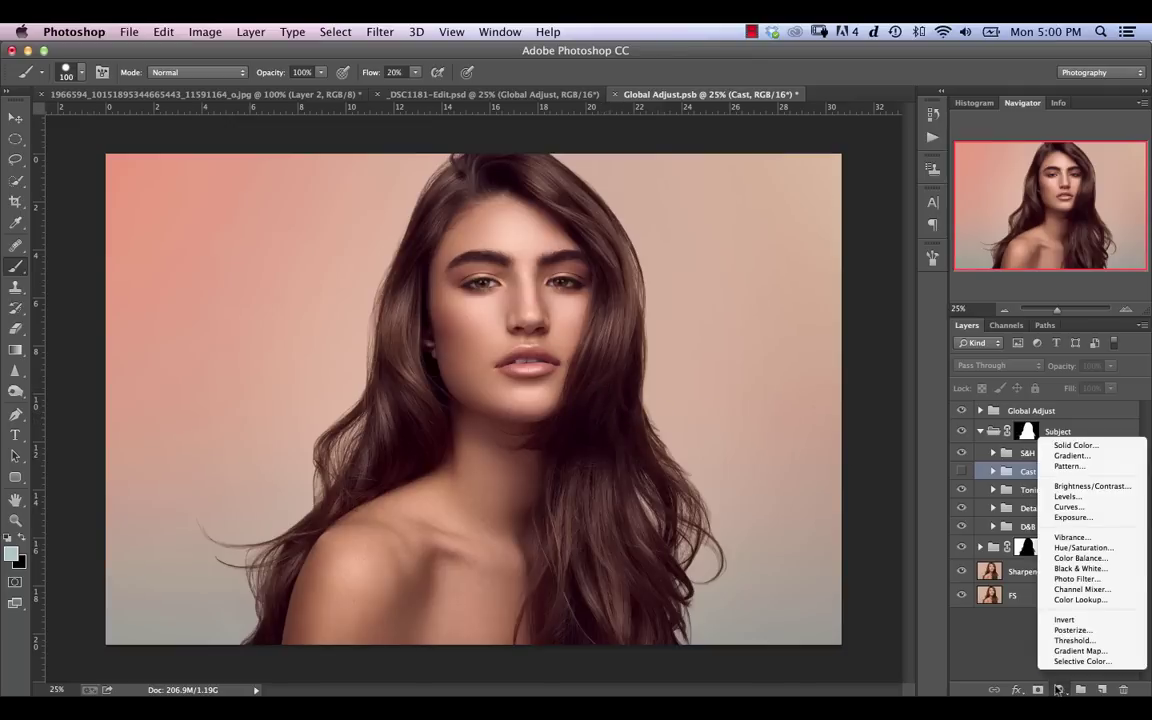
click(1085, 558)
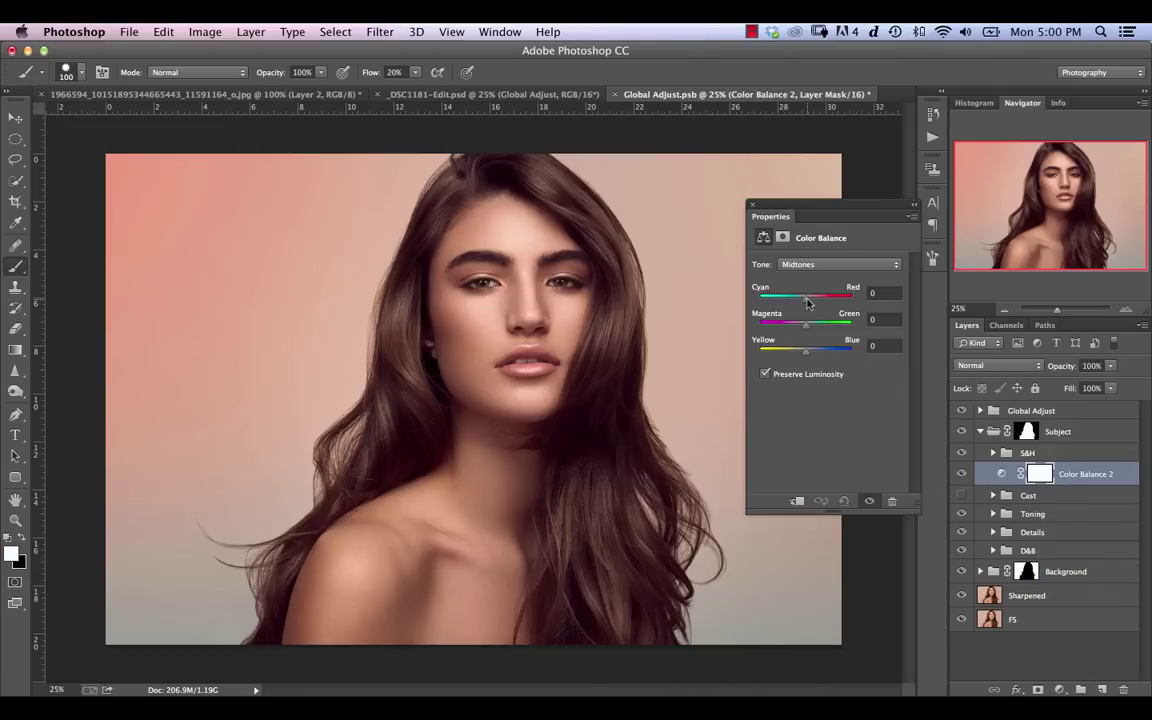
Nudge the Color Balance midtones toward cyan and blue, then delete the trial layer
drag(808, 302, 805, 302)
drag(806, 352, 812, 355)
click(754, 206)
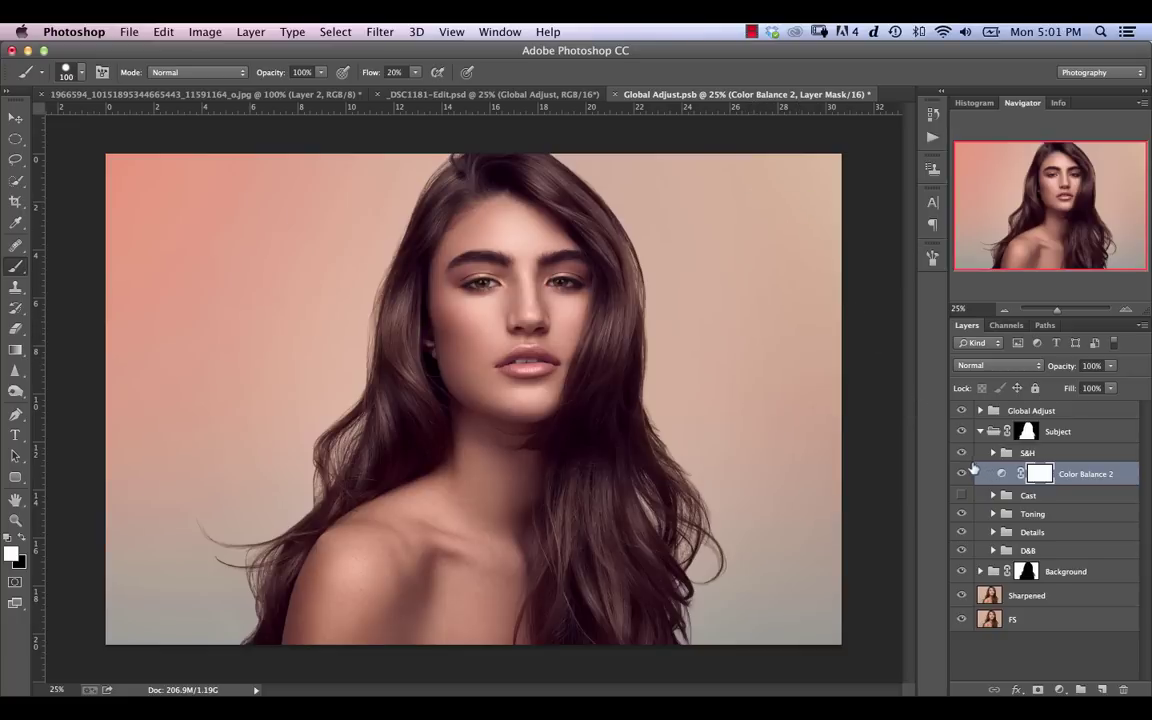
key(Delete)
Create a group named 'Offset' above Cast and add an empty Layer 1 inside it
click(962, 470)
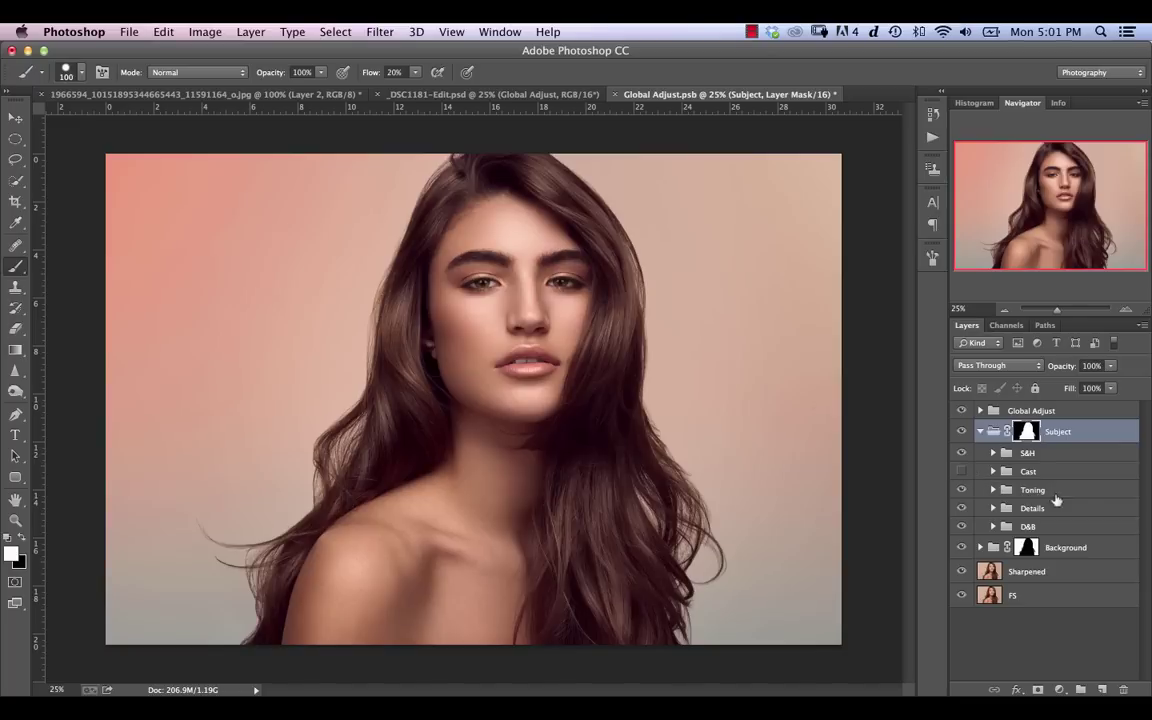
click(1072, 471)
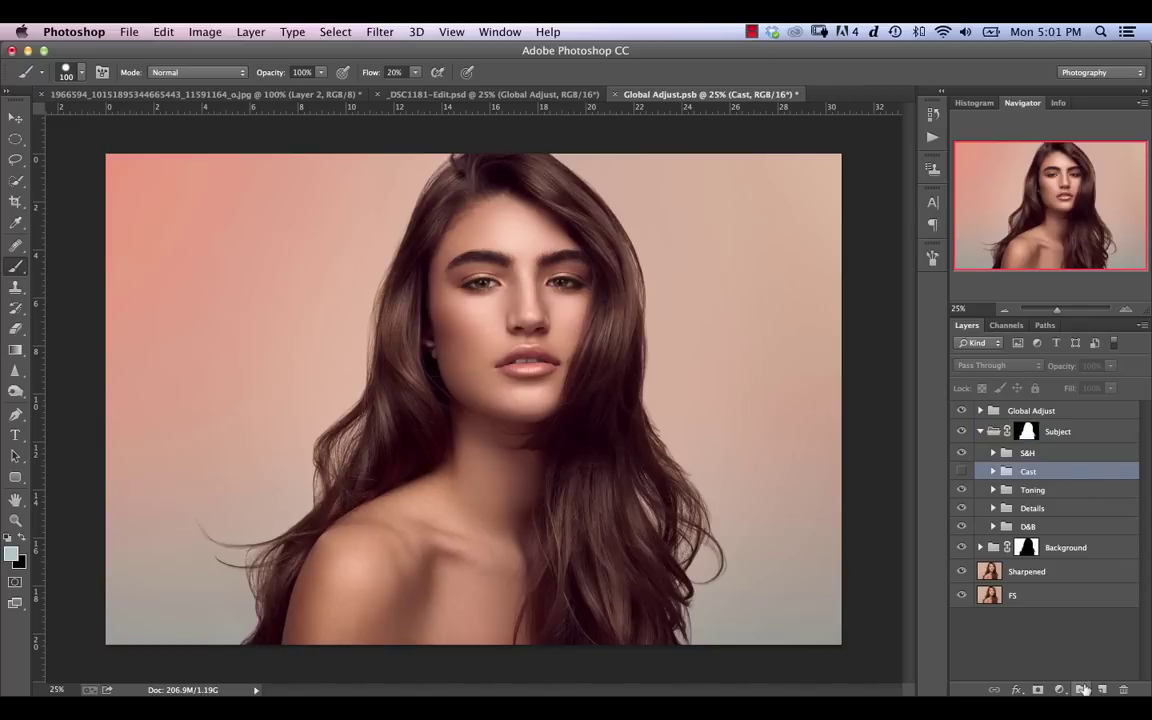
click(1081, 690)
double_click(1038, 472)
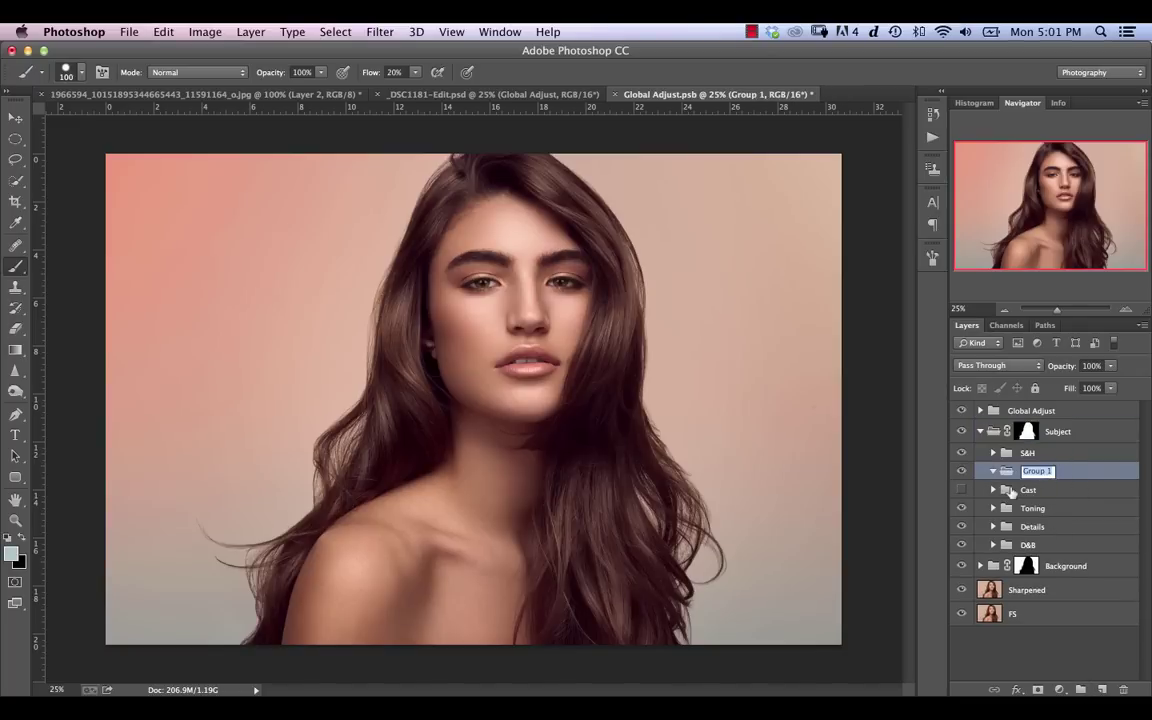
text(Offset)
key(Return)
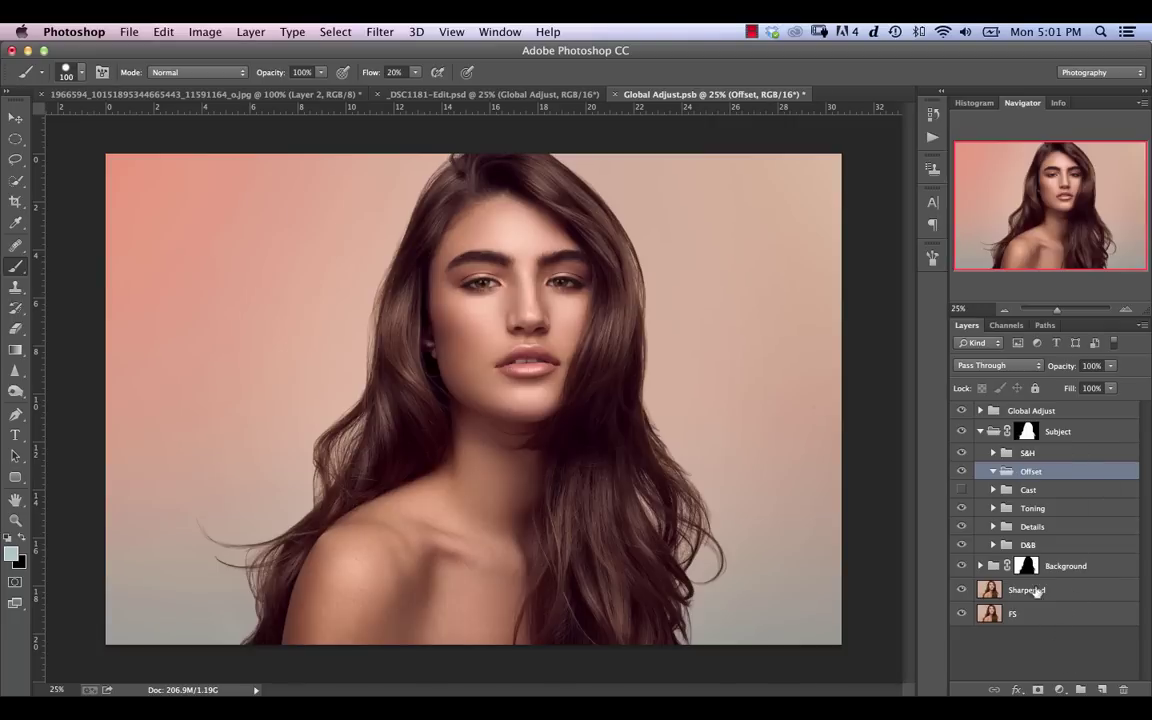
key(super+alt+shift+n)
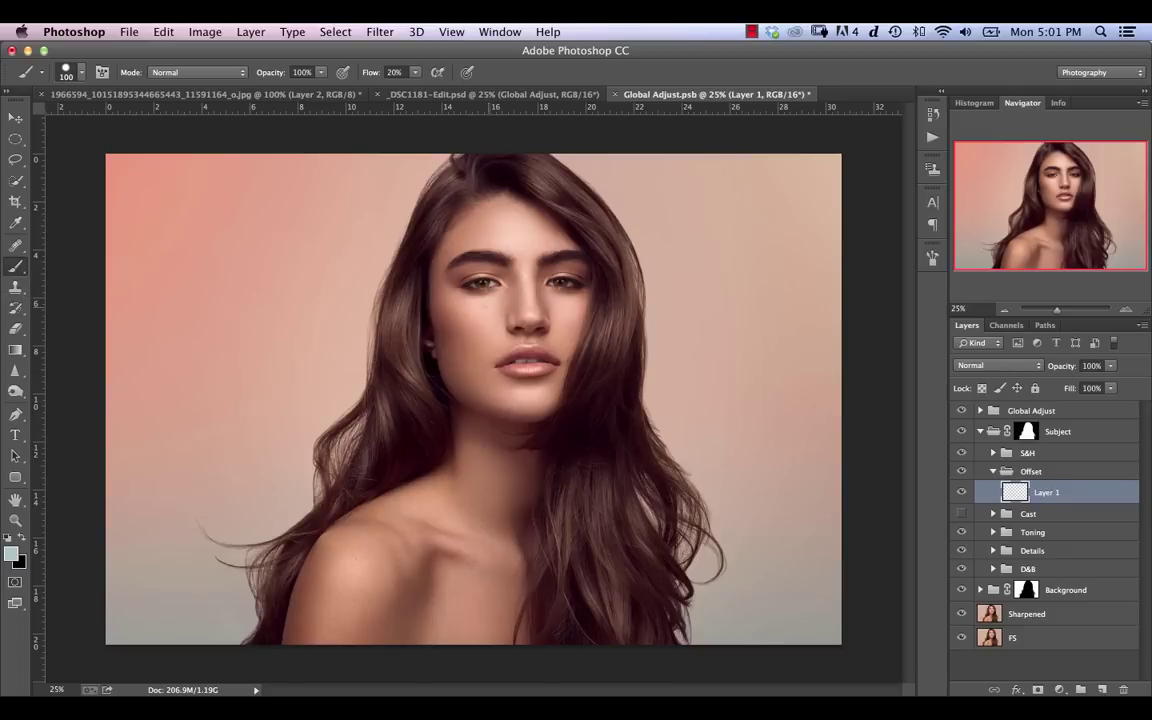
Fill Layer 1 with the sampled cheek skin tone, set it to Color mode, and invert it to teal
alt+click(442, 288)
key(alt+BackSpace)
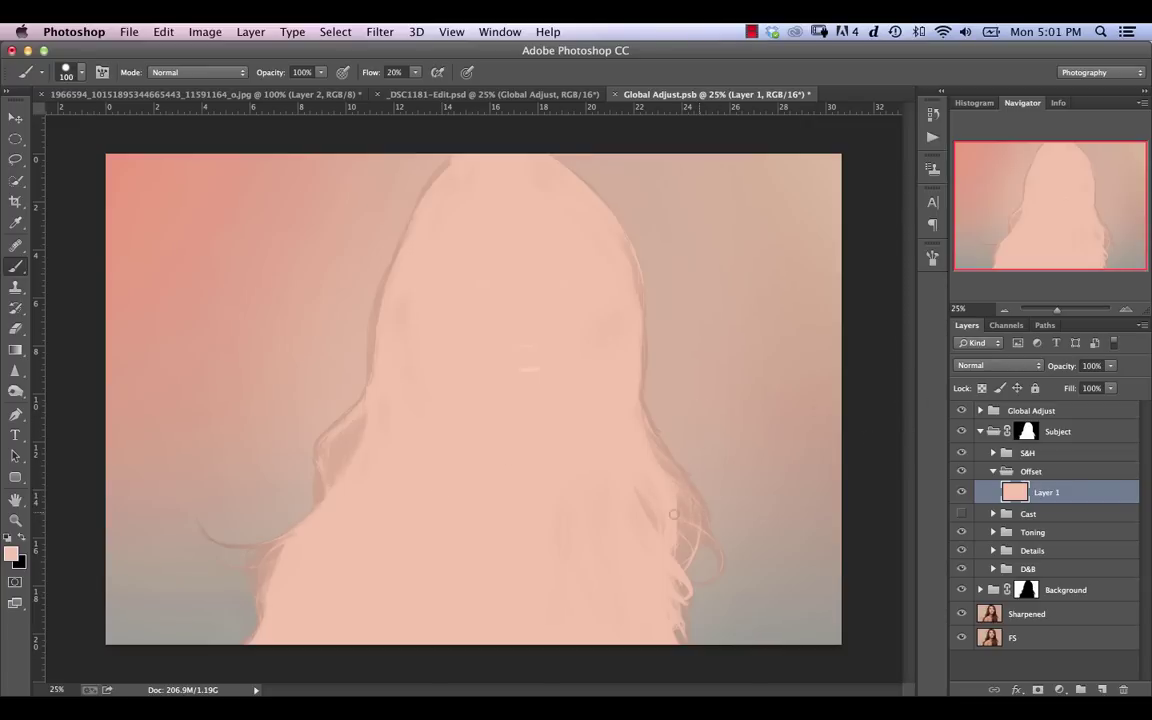
click(1017, 372)
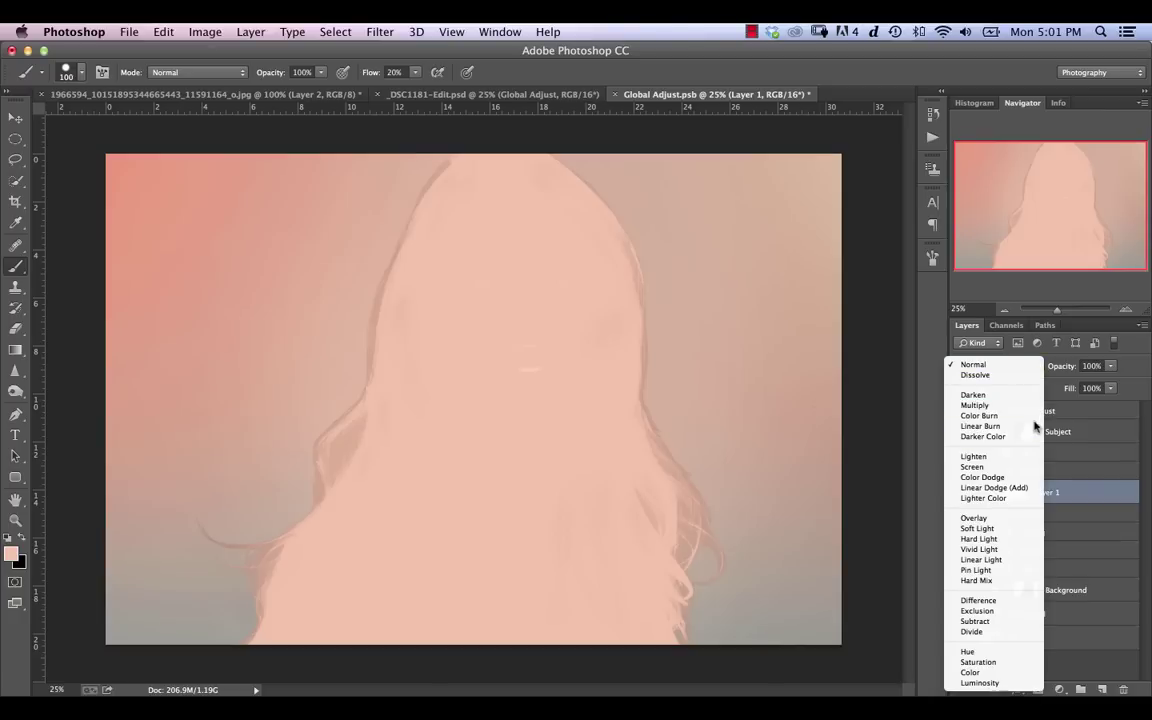
click(963, 688)
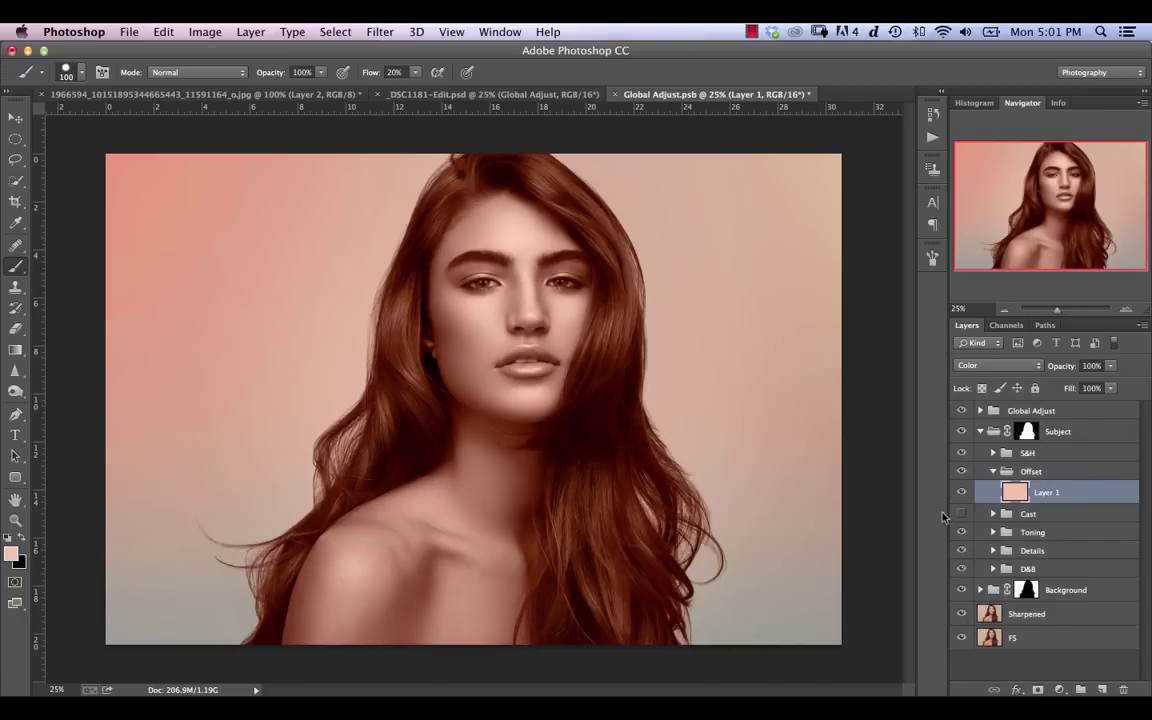
key(super+i)
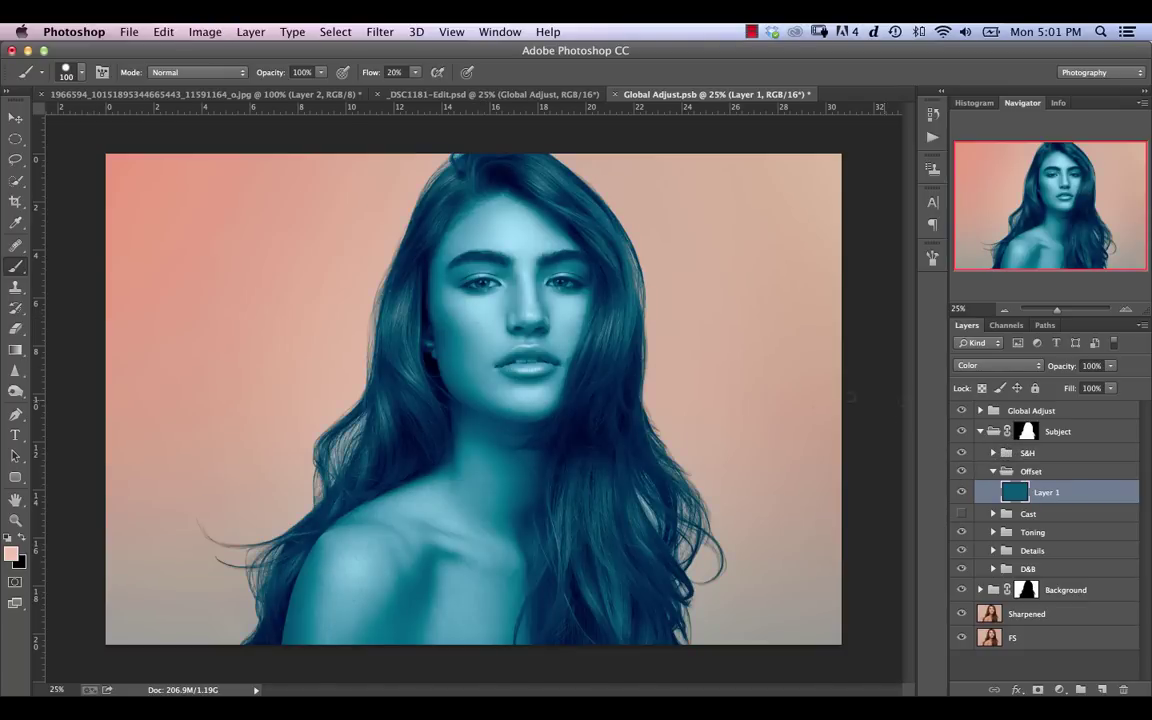
Lower teal Layer 1's opacity to 9% and open its blending options
drag(1062, 366, 999, 368)
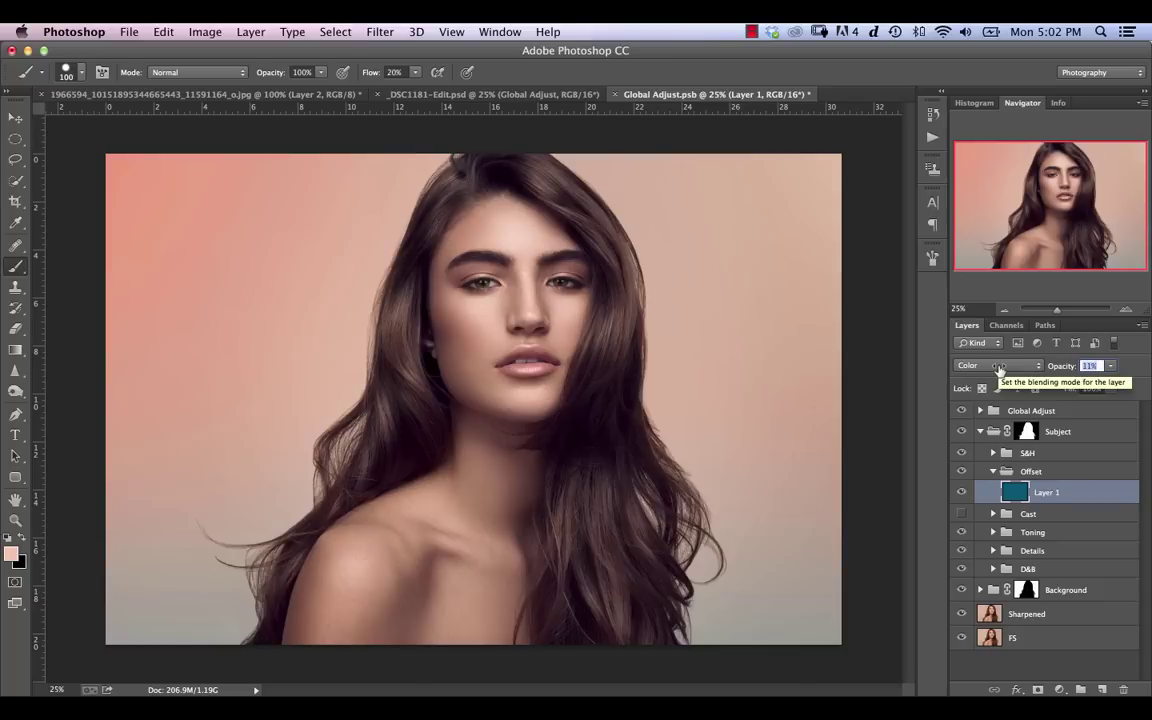
drag(998, 369, 997, 370)
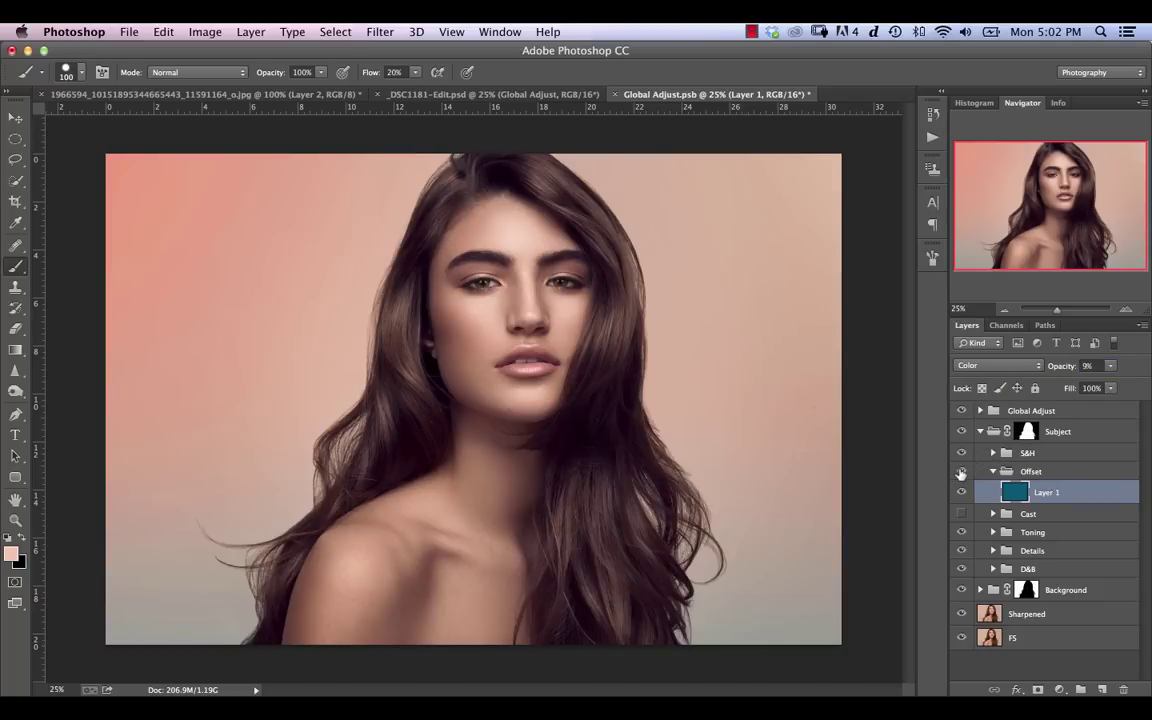
double_click(1121, 496)
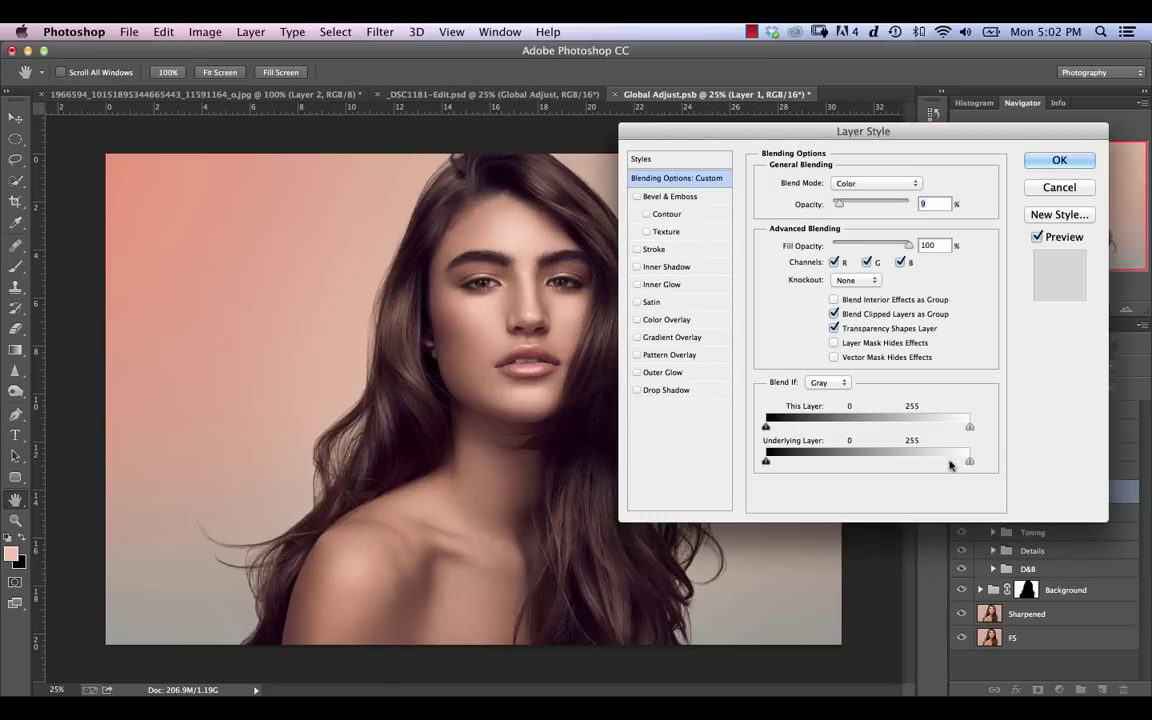
Raise Layer 1's Underlying Layer Blend If shadows so the teal spares dark tones, then add an empty Layer 2
drag(766, 461, 899, 457)
click(1059, 160)
key(super+alt+shift+n)
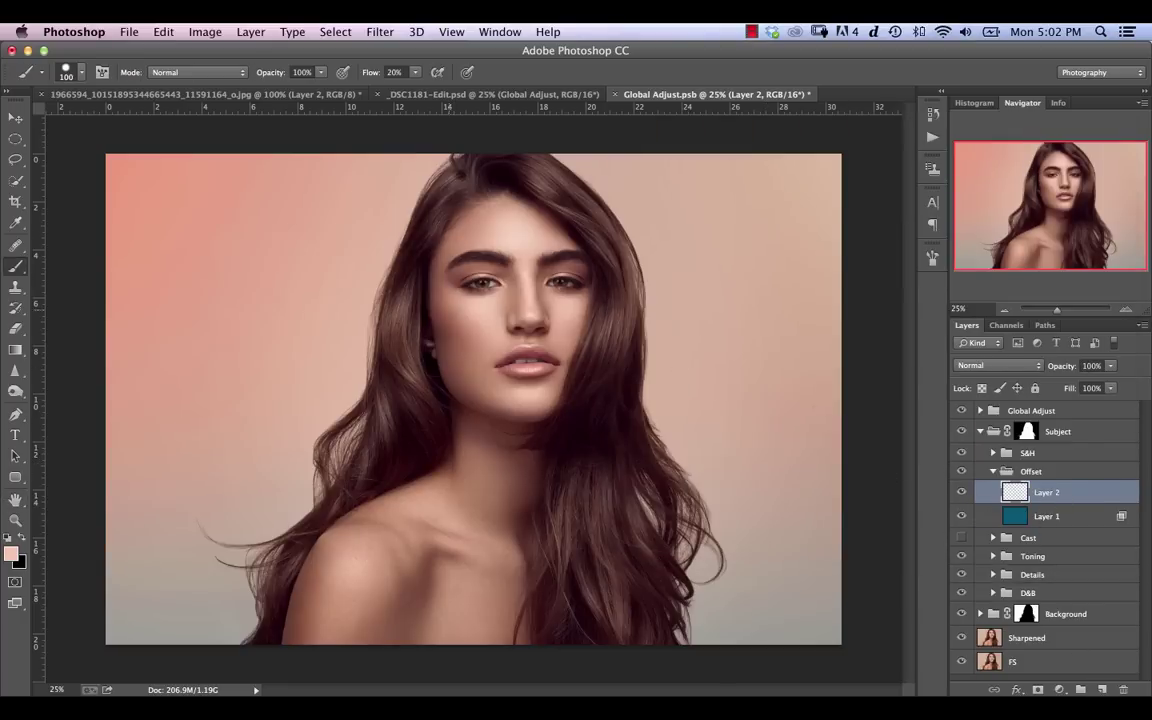
Hide Layer 1 and fill Layer 2 with the inverted hair brown, a light cyan
click(961, 515)
alt+click(440, 325)
key(alt+BackSpace)
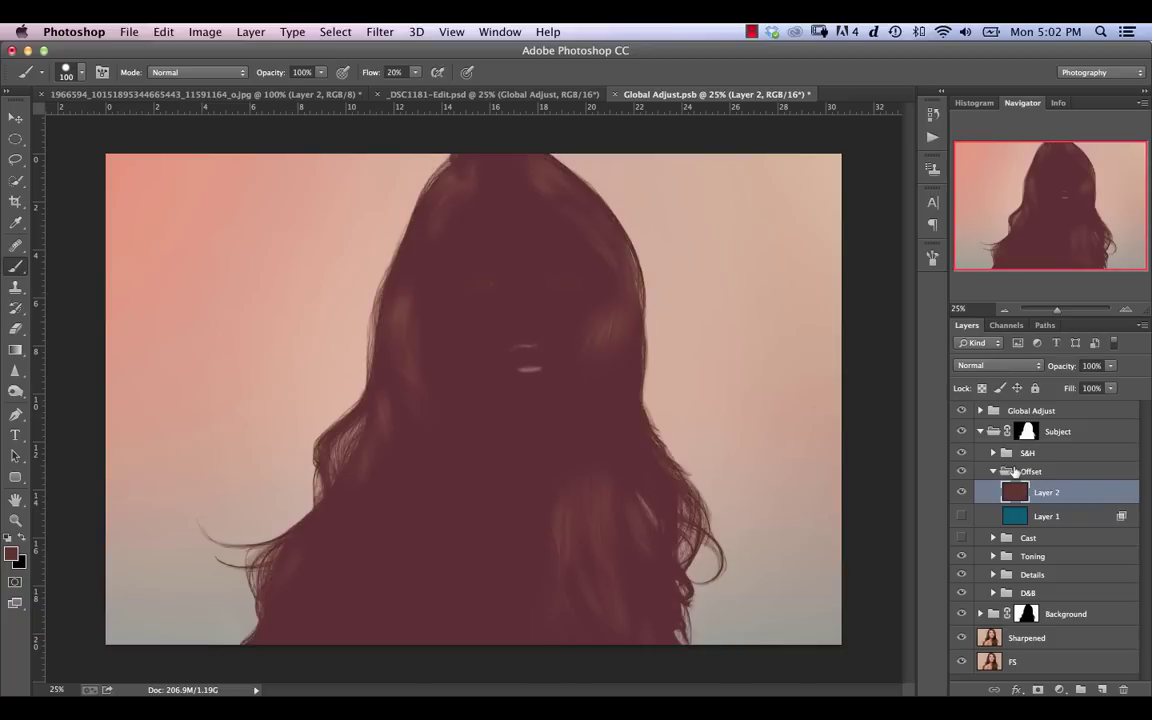
key(super+i)
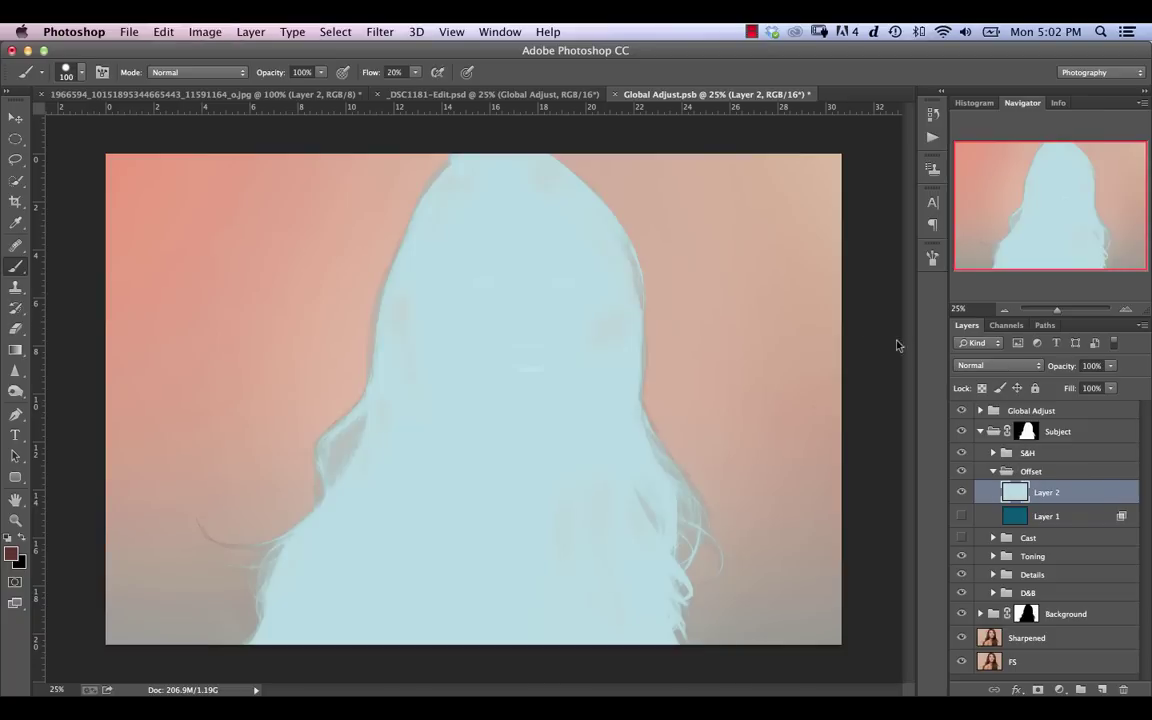
Set Layer 2 to Color blend mode and open its blending options
click(981, 362)
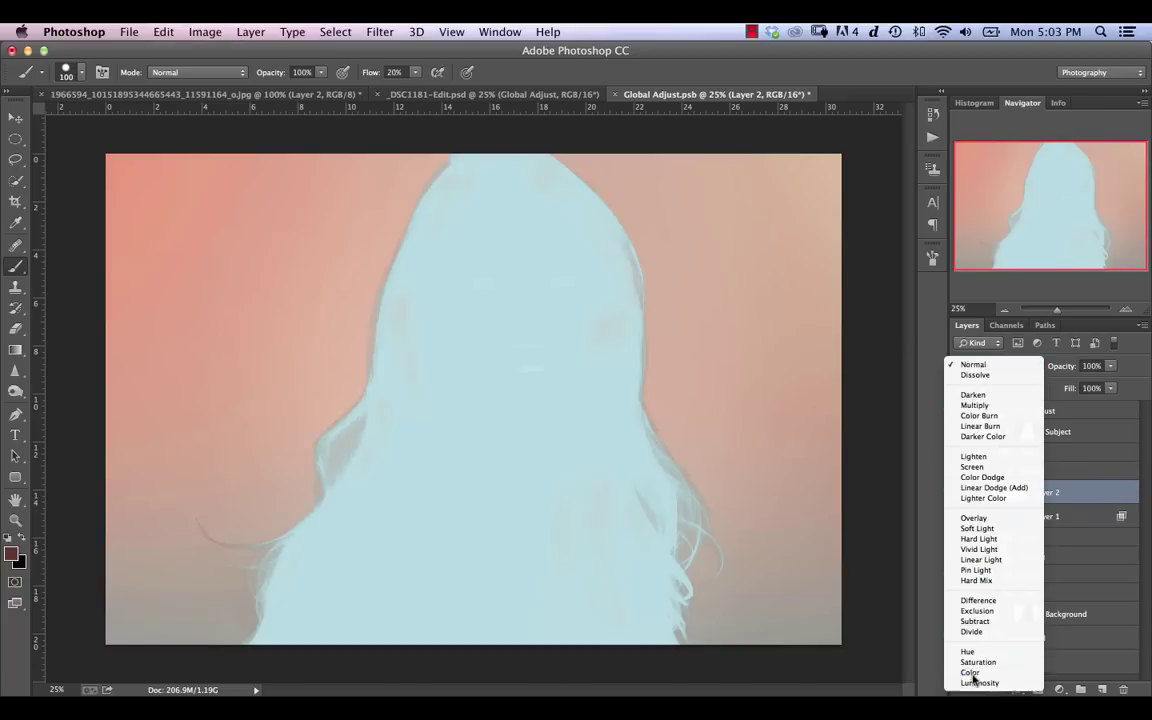
click(1006, 672)
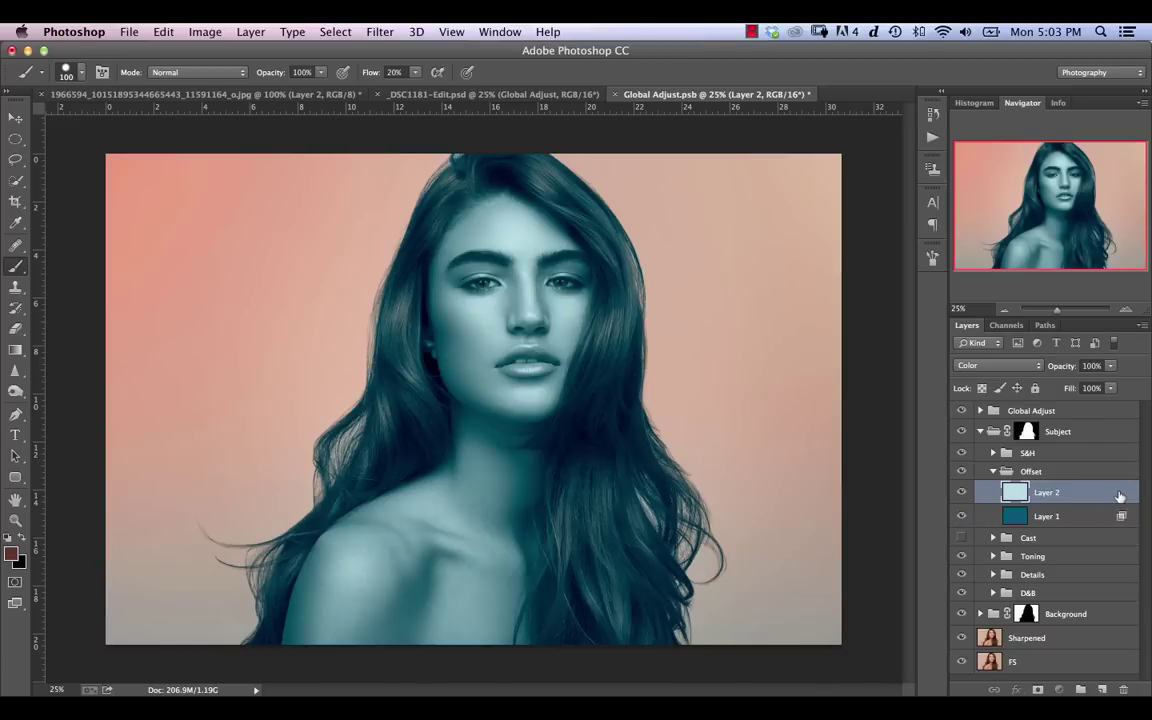
double_click(1100, 493)
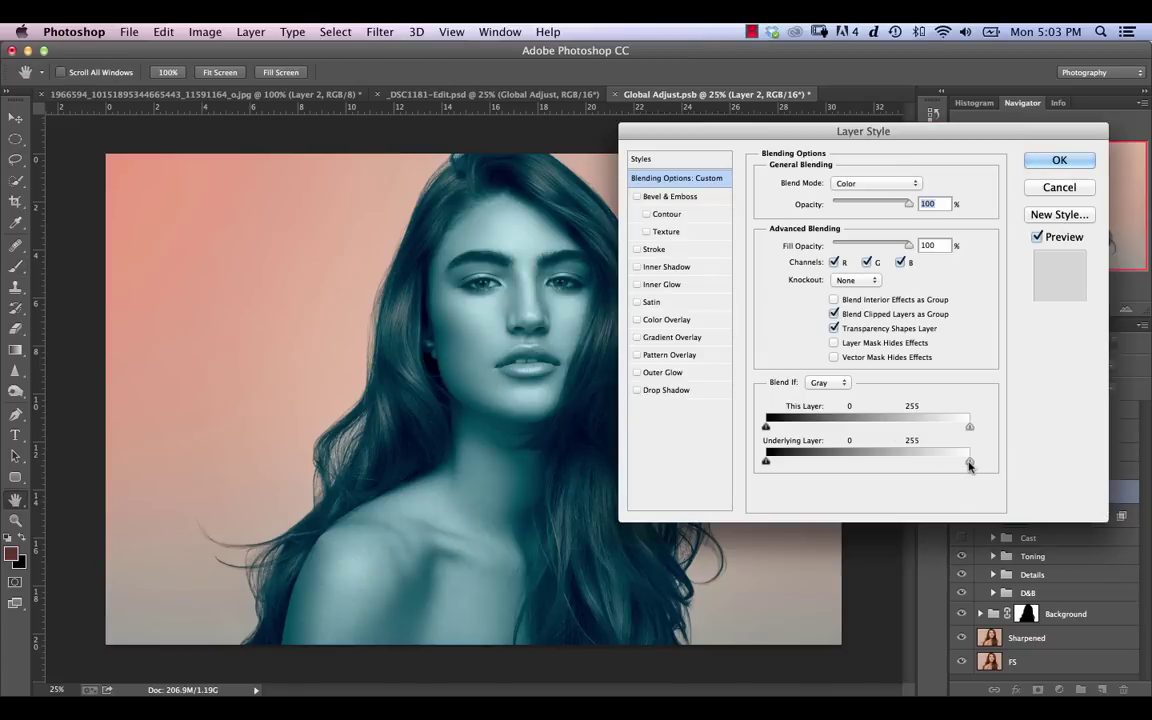
Limit Layer 2's Blend If to underlying 106/208 to spare highlights, and drop its opacity to 9%
drag(969, 462, 849, 463)
click(1052, 161)
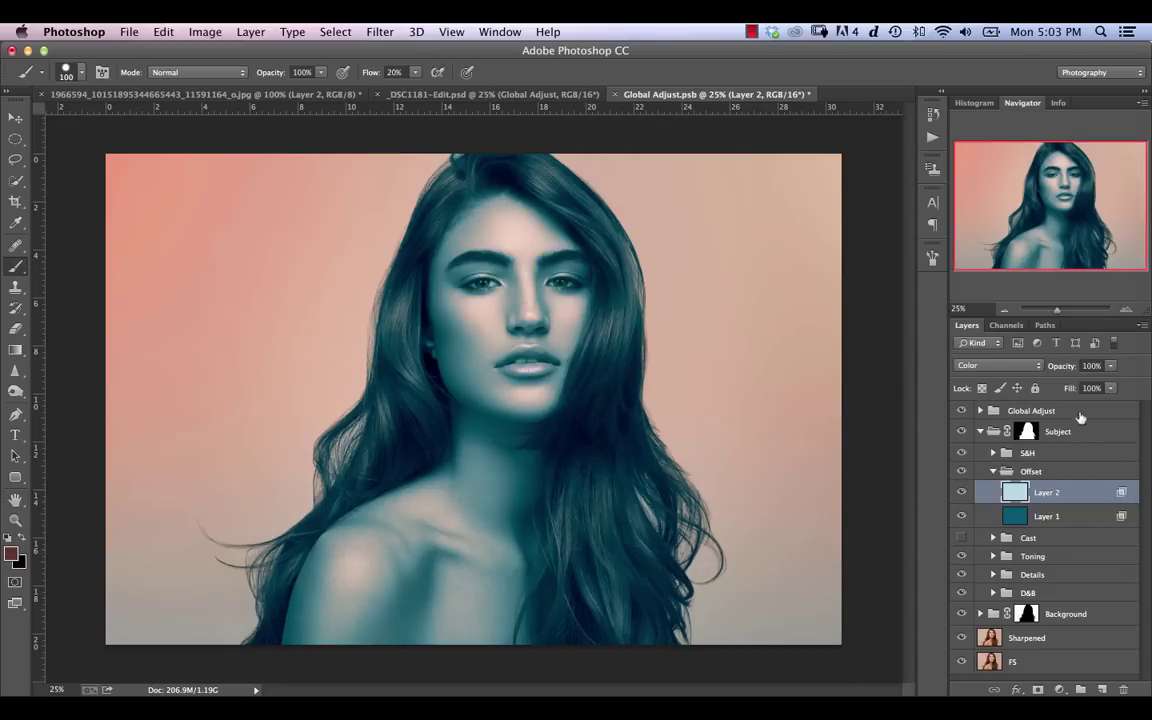
drag(1070, 370, 1001, 372)
drag(1061, 372, 1062, 373)
key(Return)
Set the Offset group to 91% opacity and toggle its visibility to compare before and after
click(1047, 516)
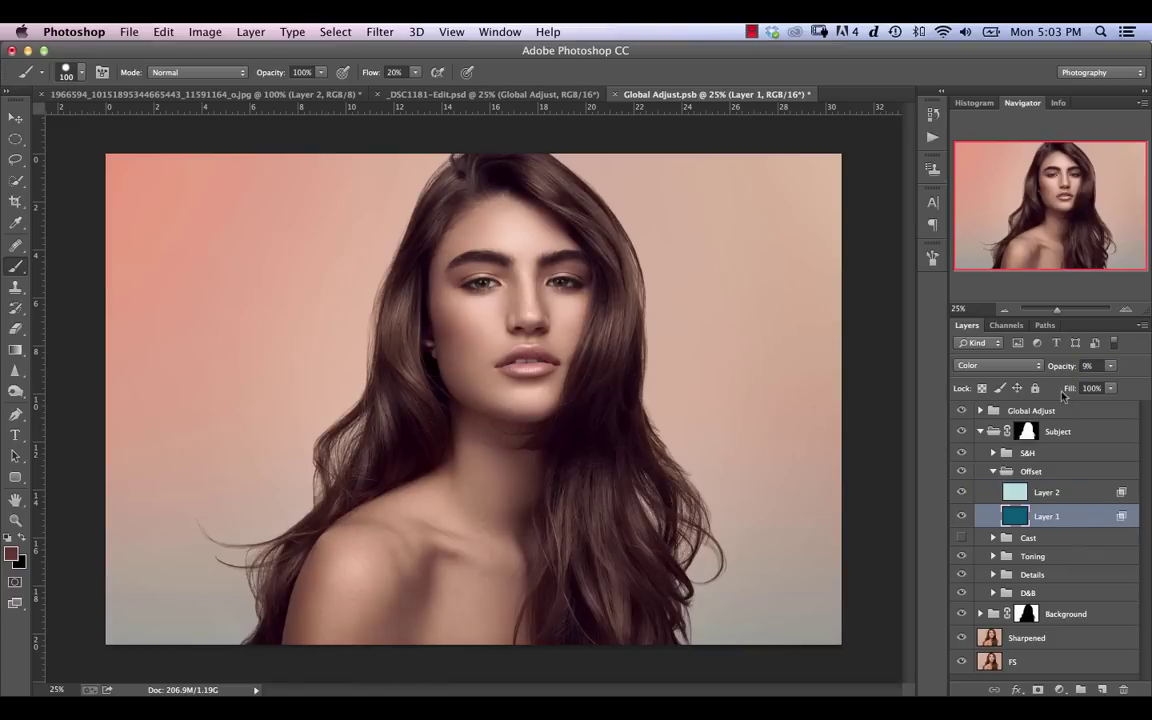
drag(1063, 367, 1066, 370)
click(1030, 472)
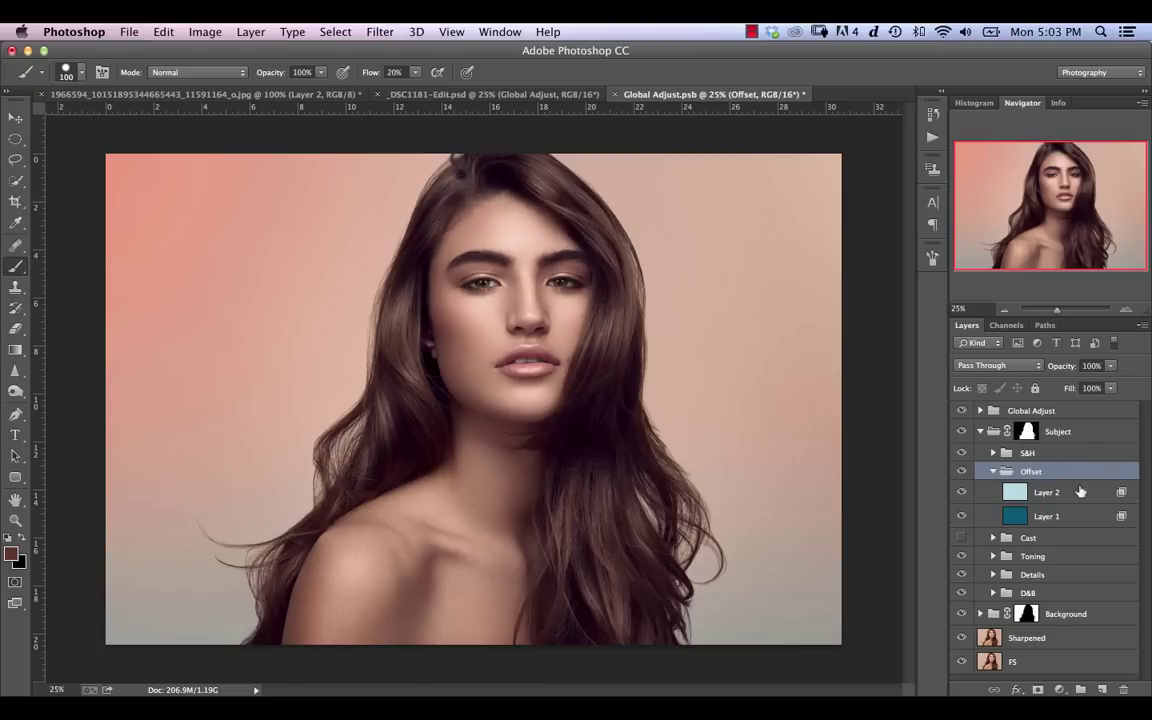
drag(1072, 372, 1058, 369)
drag(1055, 368, 1057, 368)
click(961, 472)
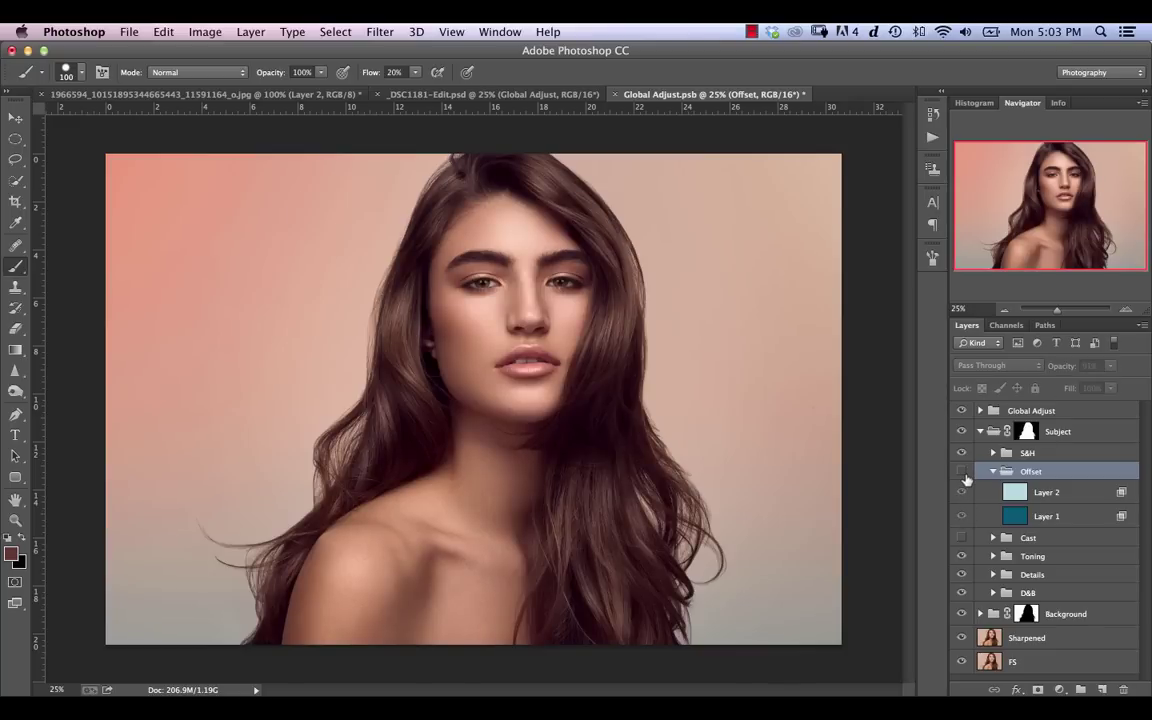
click(962, 472)
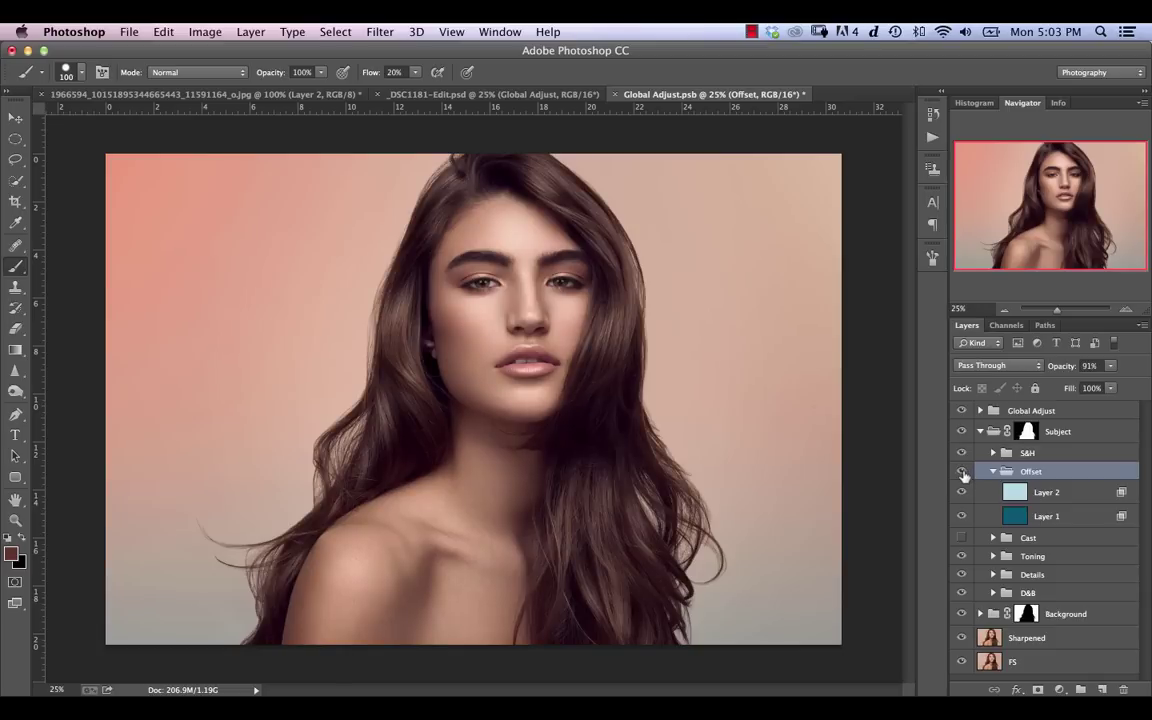